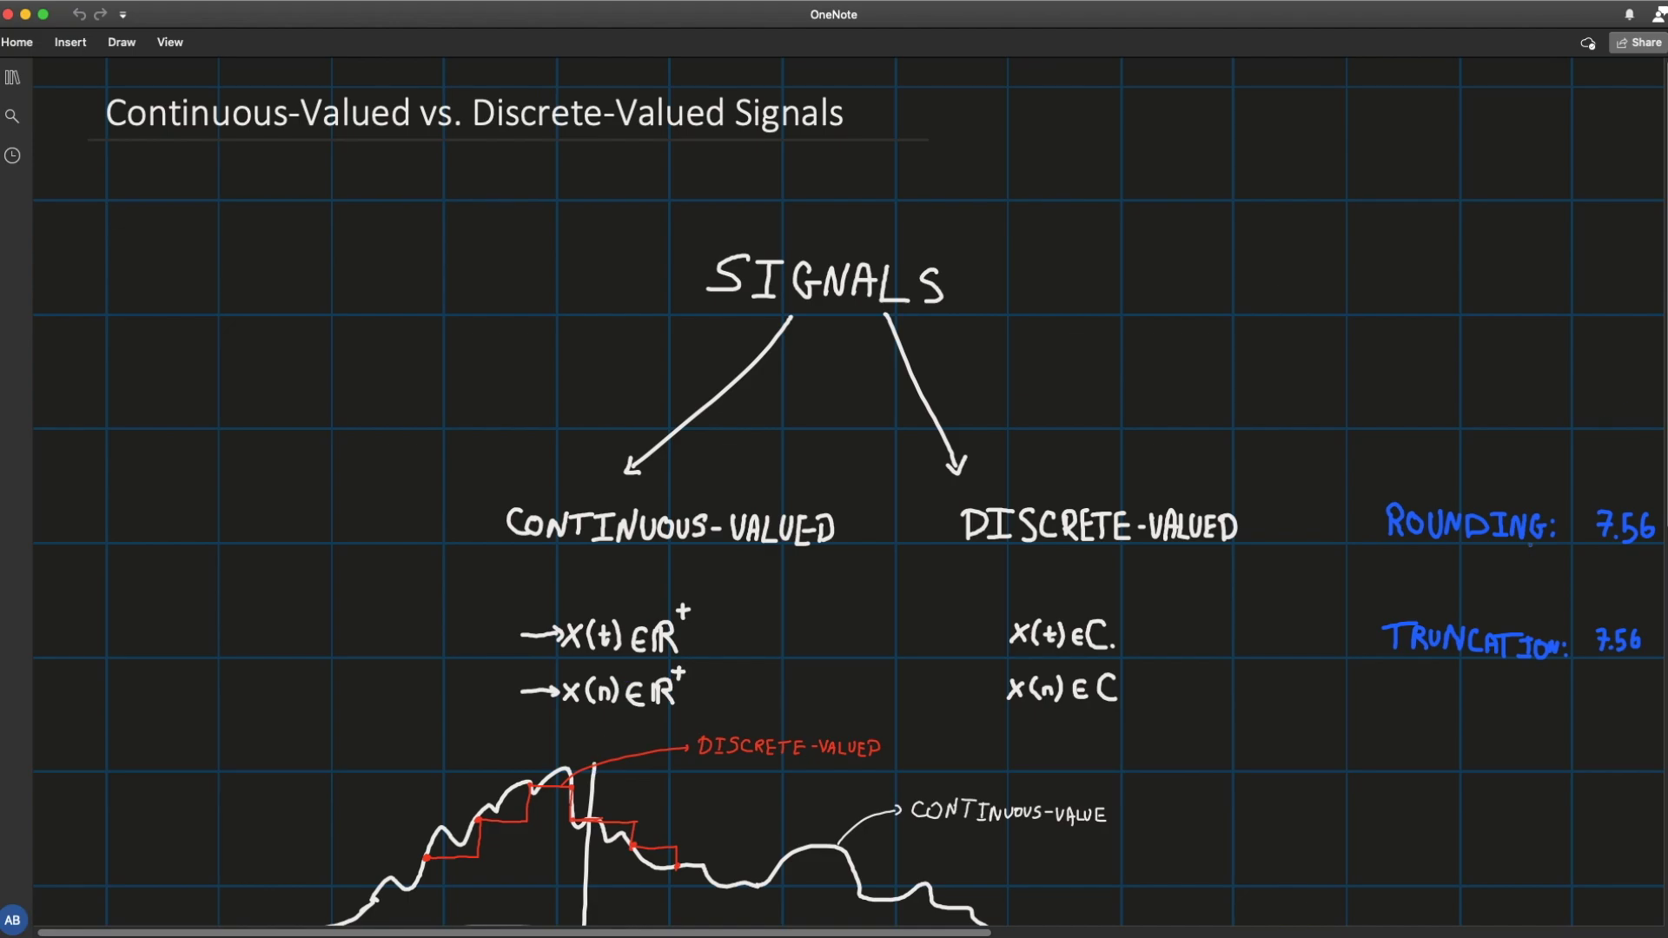
# Switch to MATLAB to show the staircase plot in Figure 1 and the stem plot in Figure 2.
pyautogui.press('super+Tab')
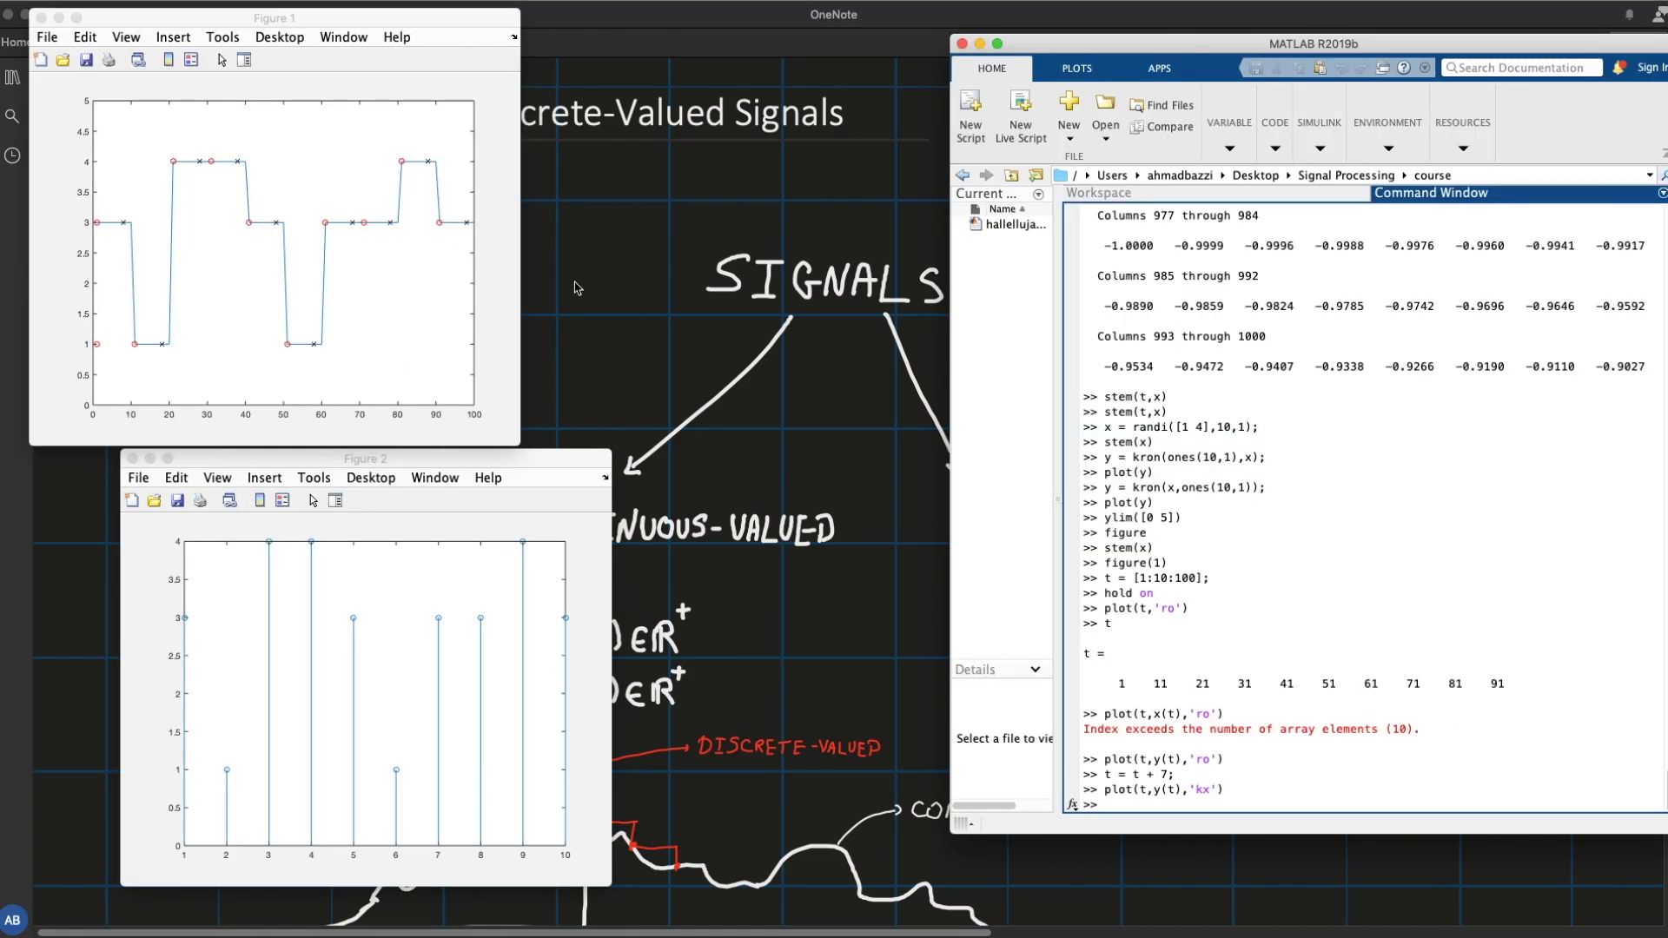
# Shift the Figure 1 staircase plot window slightly to the right.
pyautogui.moveTo(332, 31); pyautogui.dragTo(434, 27)
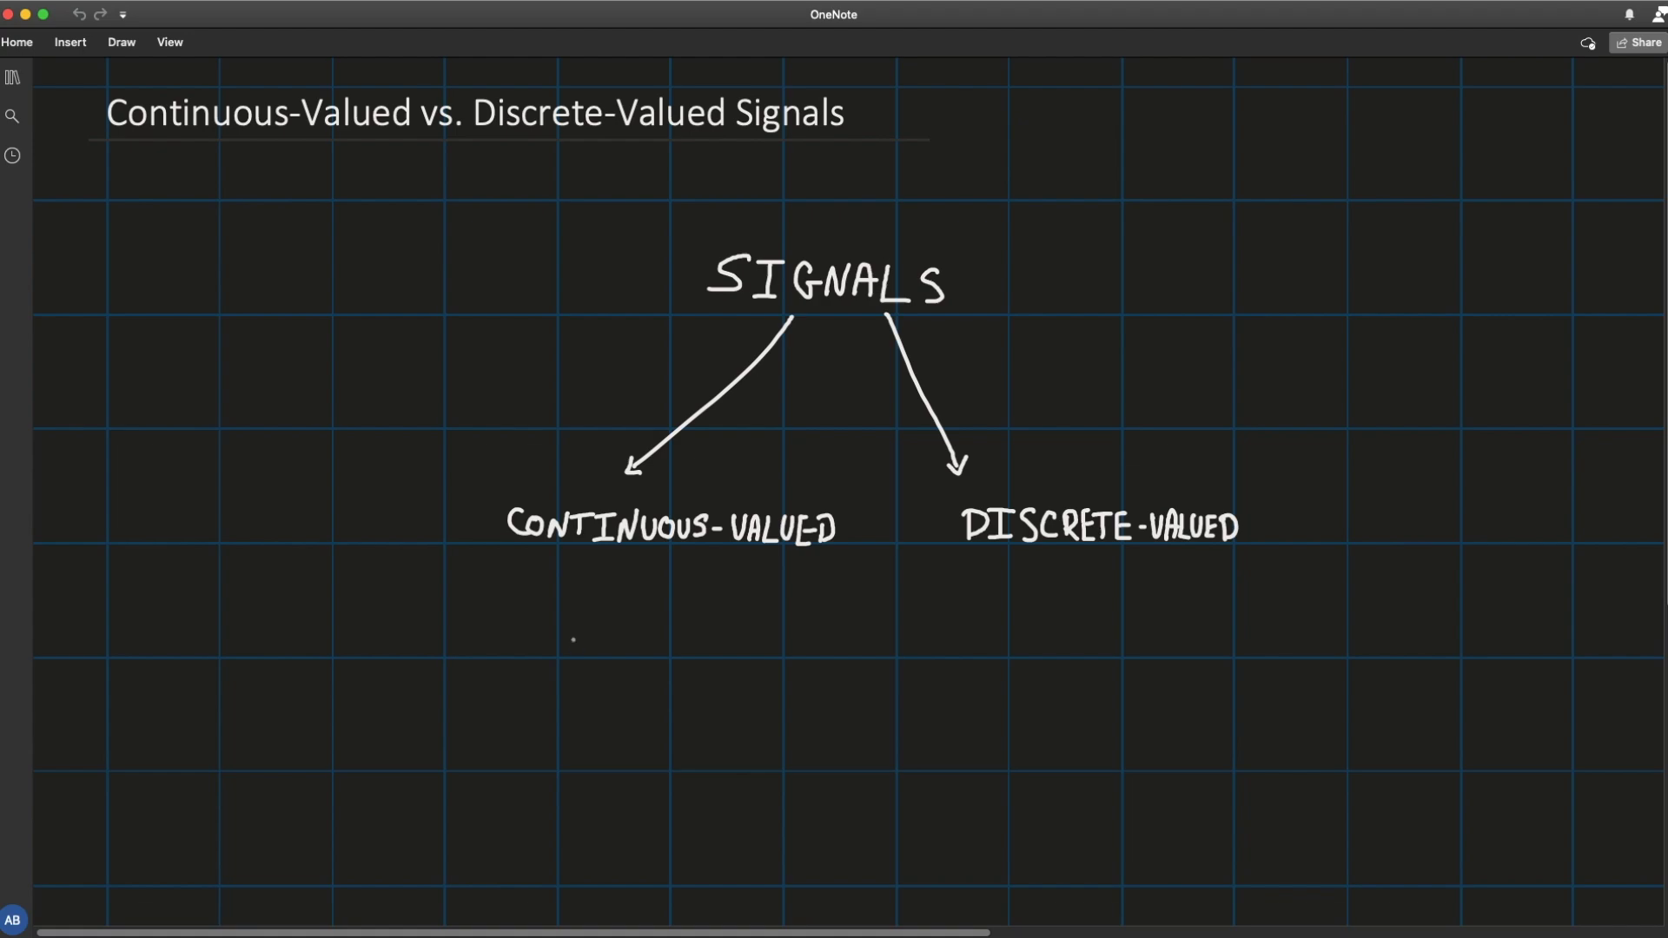
# Handwrite x(t) ∈ ℝ and x(n) ∈ ℝ under CONTINUOUS-VALUED, undoing a misdrawn stroke.
pyautogui.moveTo(569, 625)
pyautogui.mouseDown()
pyautogui.moveTo(581, 647)
pyautogui.moveTo(565, 645)
pyautogui.moveTo(589, 634)
pyautogui.moveTo(591, 651)
pyautogui.moveTo(611, 633)
pyautogui.mouseUp()
pyautogui.moveTo(615, 619)
pyautogui.mouseDown()
pyautogui.moveTo(617, 650)
pyautogui.moveTo(565, 700)
pyautogui.moveTo(609, 688)
pyautogui.moveTo(615, 703)
pyautogui.mouseUp()
pyautogui.press('super+z')
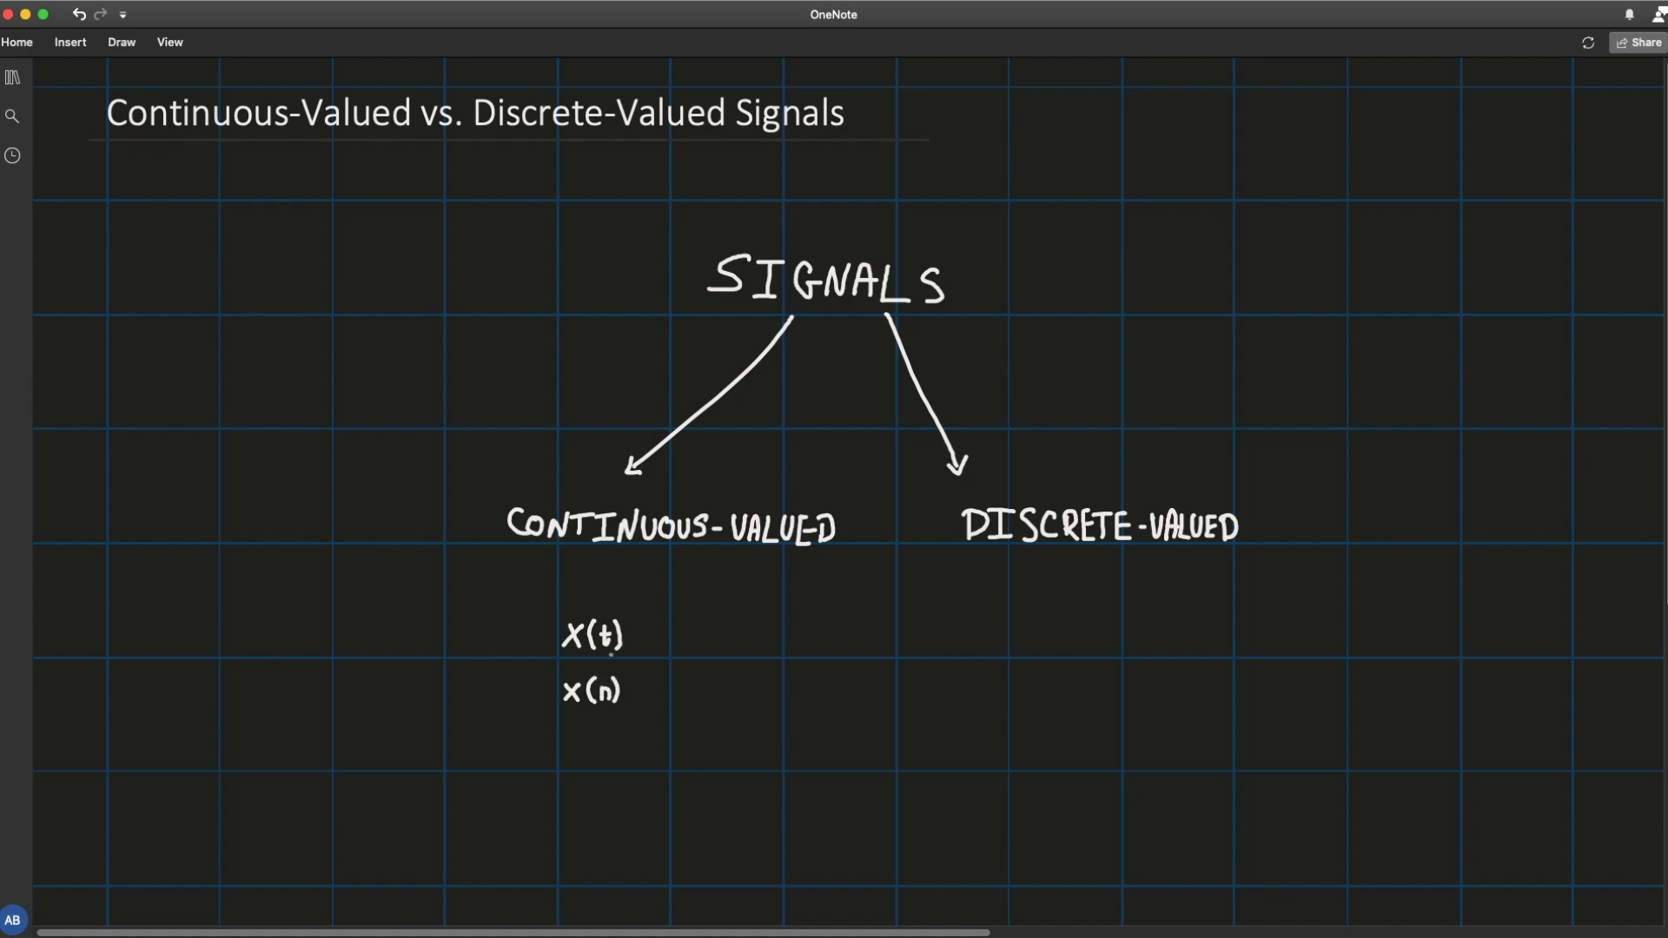
pyautogui.moveTo(648, 627)
pyautogui.mouseDown()
pyautogui.moveTo(648, 651)
pyautogui.moveTo(673, 624)
pyautogui.moveTo(660, 639)
pyautogui.moveTo(677, 650)
pyautogui.moveTo(643, 703)
pyautogui.mouseUp()
pyautogui.moveTo(629, 693); pyautogui.dragTo(641, 693)
pyautogui.moveTo(653, 683); pyautogui.dragTo(653, 704)
pyautogui.moveTo(657, 684); pyautogui.dragTo(658, 705)
pyautogui.moveTo(654, 681); pyautogui.dragTo(657, 695)
pyautogui.moveTo(661, 694); pyautogui.dragTo(674, 704)
# Add superscript plus signs to both ℝ and arrows before the two lines.
pyautogui.moveTo(678, 612); pyautogui.dragTo(684, 621)
pyautogui.moveTo(681, 665); pyautogui.dragTo(679, 683)
pyautogui.moveTo(672, 675); pyautogui.dragTo(687, 673)
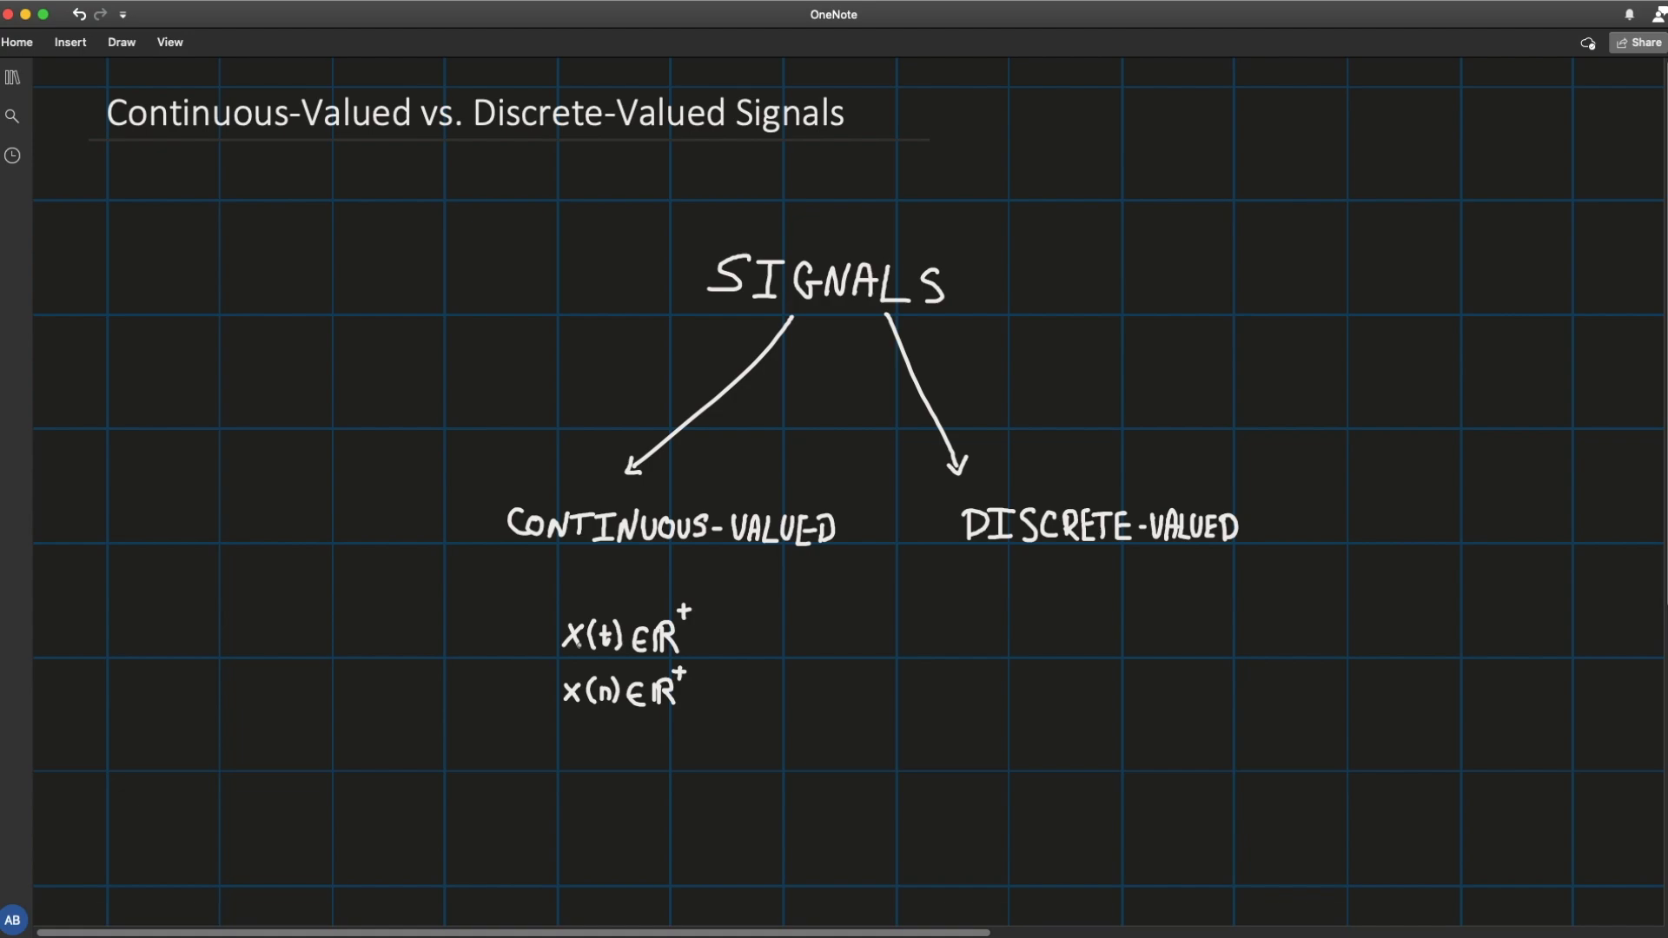
pyautogui.moveTo(522, 635)
pyautogui.mouseDown()
pyautogui.moveTo(558, 635)
pyautogui.moveTo(531, 692)
pyautogui.moveTo(555, 696)
pyautogui.mouseUp()
# Close the old sine stem plot figure in MATLAB.
pyautogui.press('super+Tab')
pyautogui.click(819, 558)
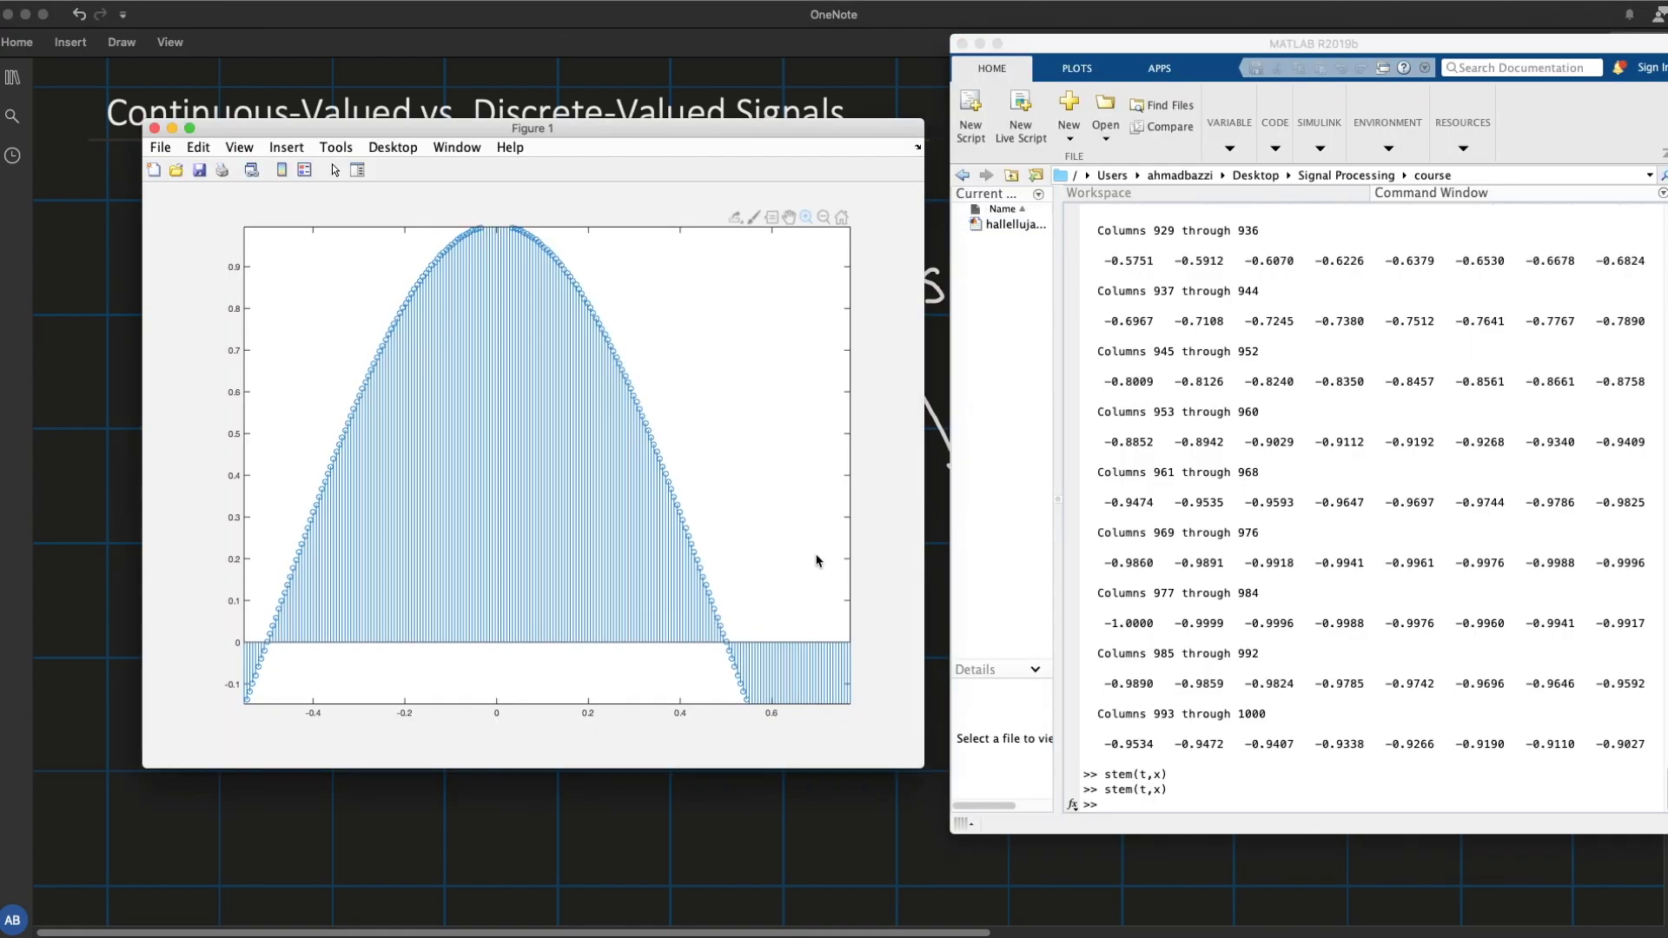
pyautogui.press('super+w')
# Run x = randi([1 4],10,1); and stem(x), then move the plot window lower.
pyautogui.click(1138, 780)
pyautogui.write('x = randi([')
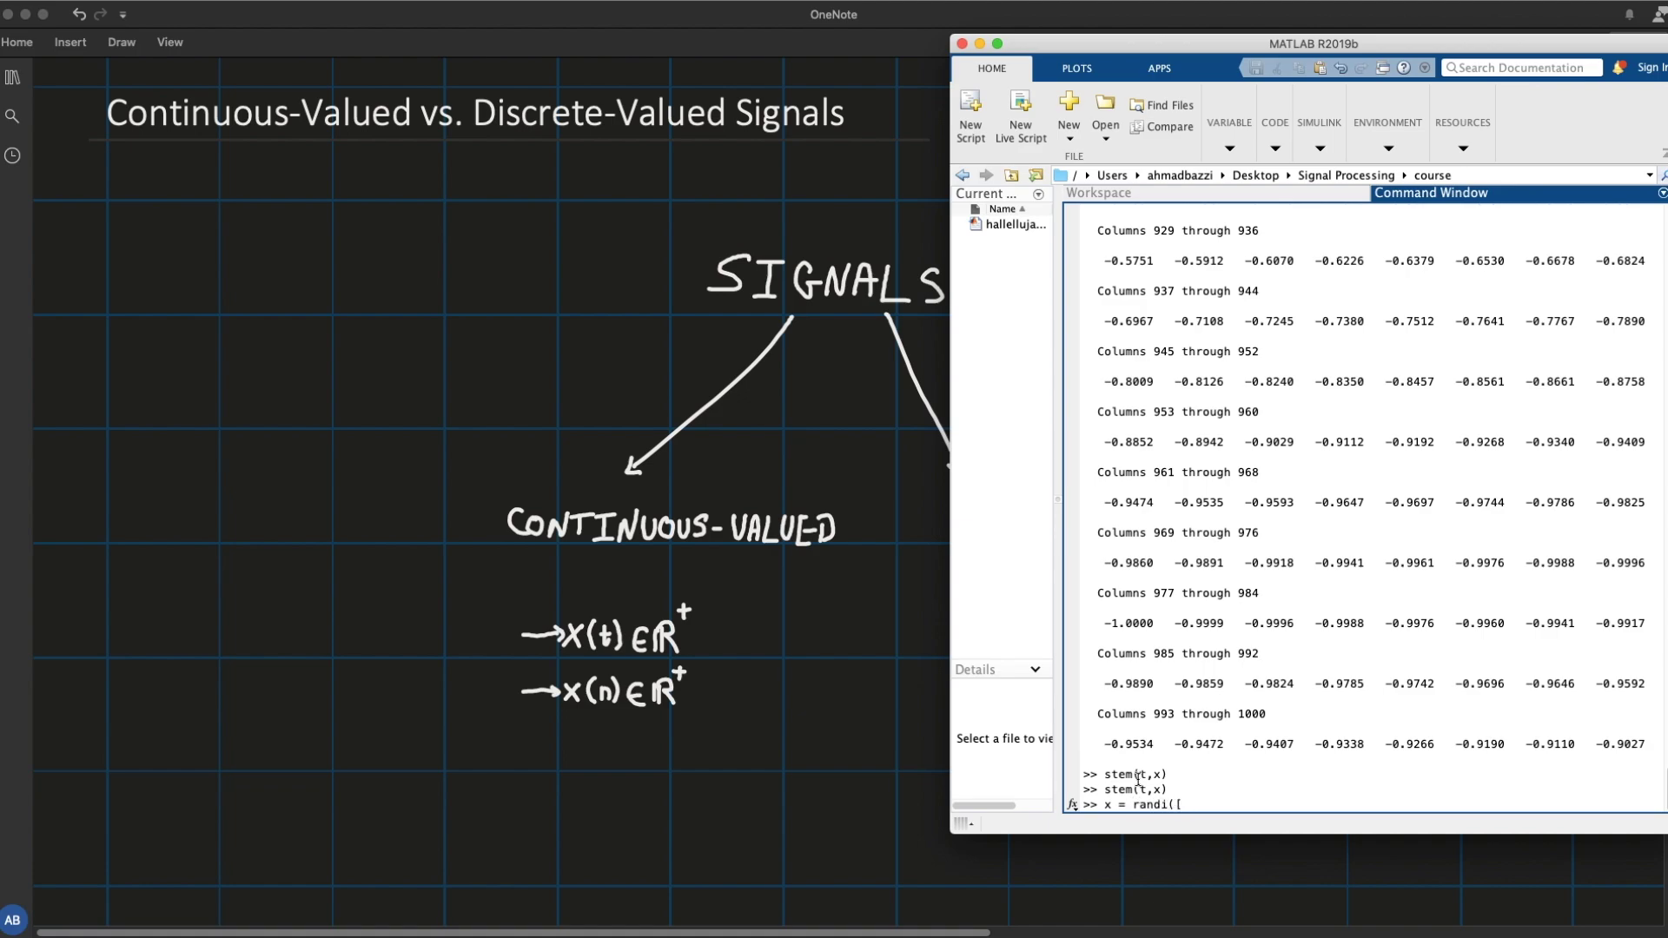
pyautogui.write('1 4],10,1);')
pyautogui.press('Return')
pyautogui.write('stem(x)')
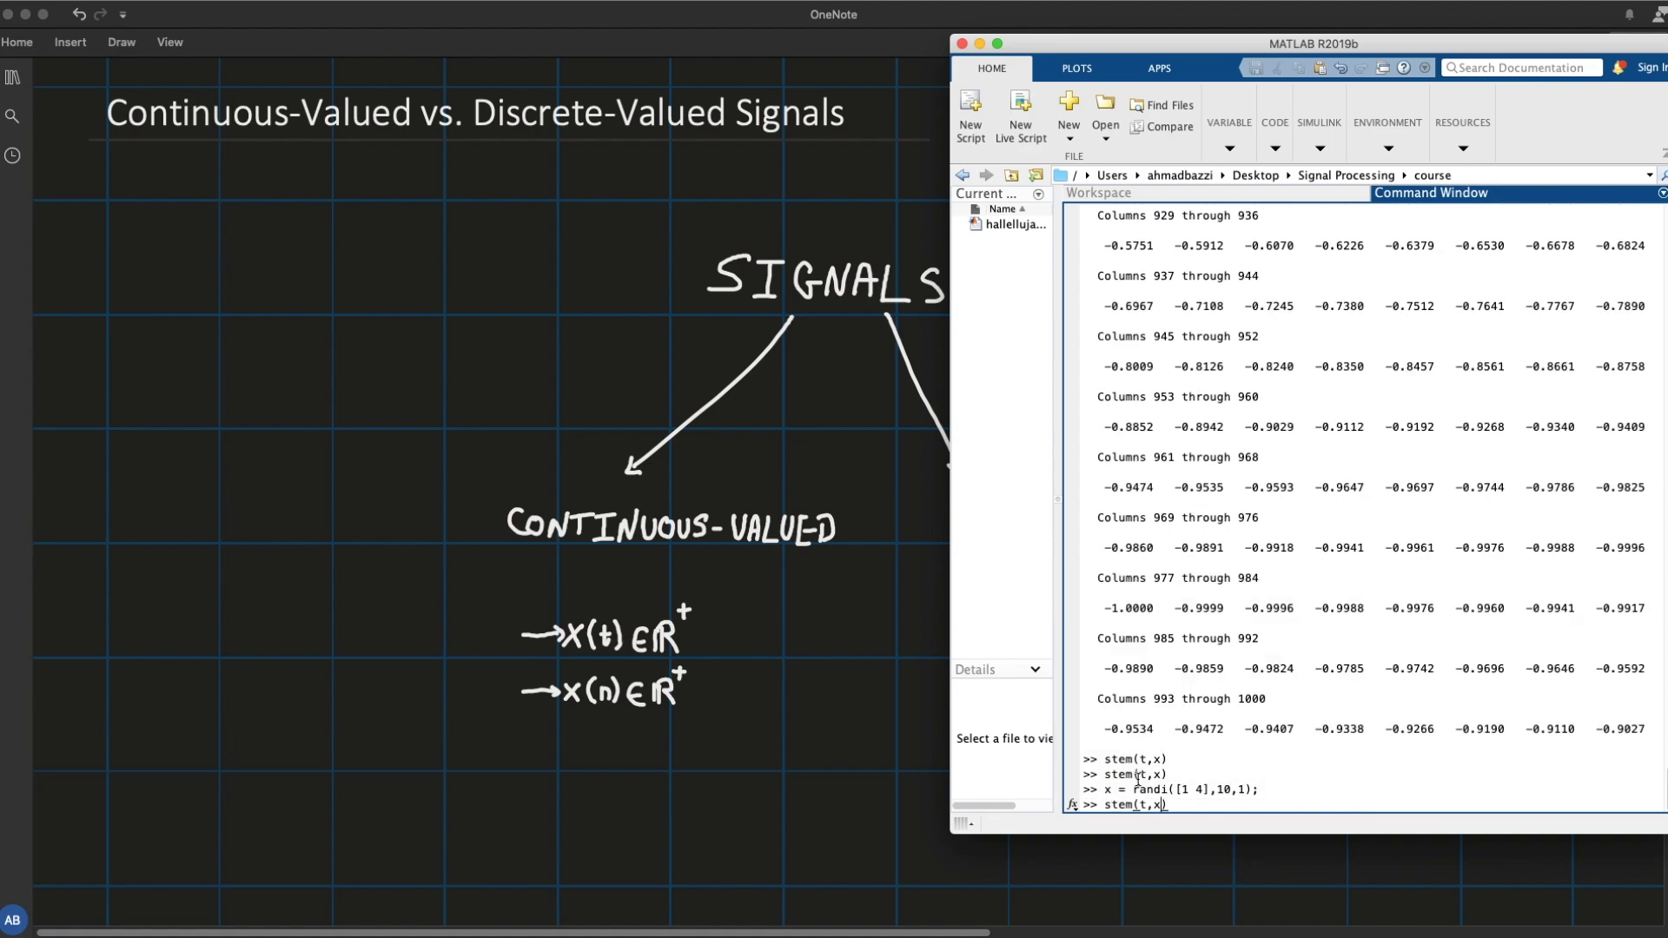
pyautogui.press('Return')
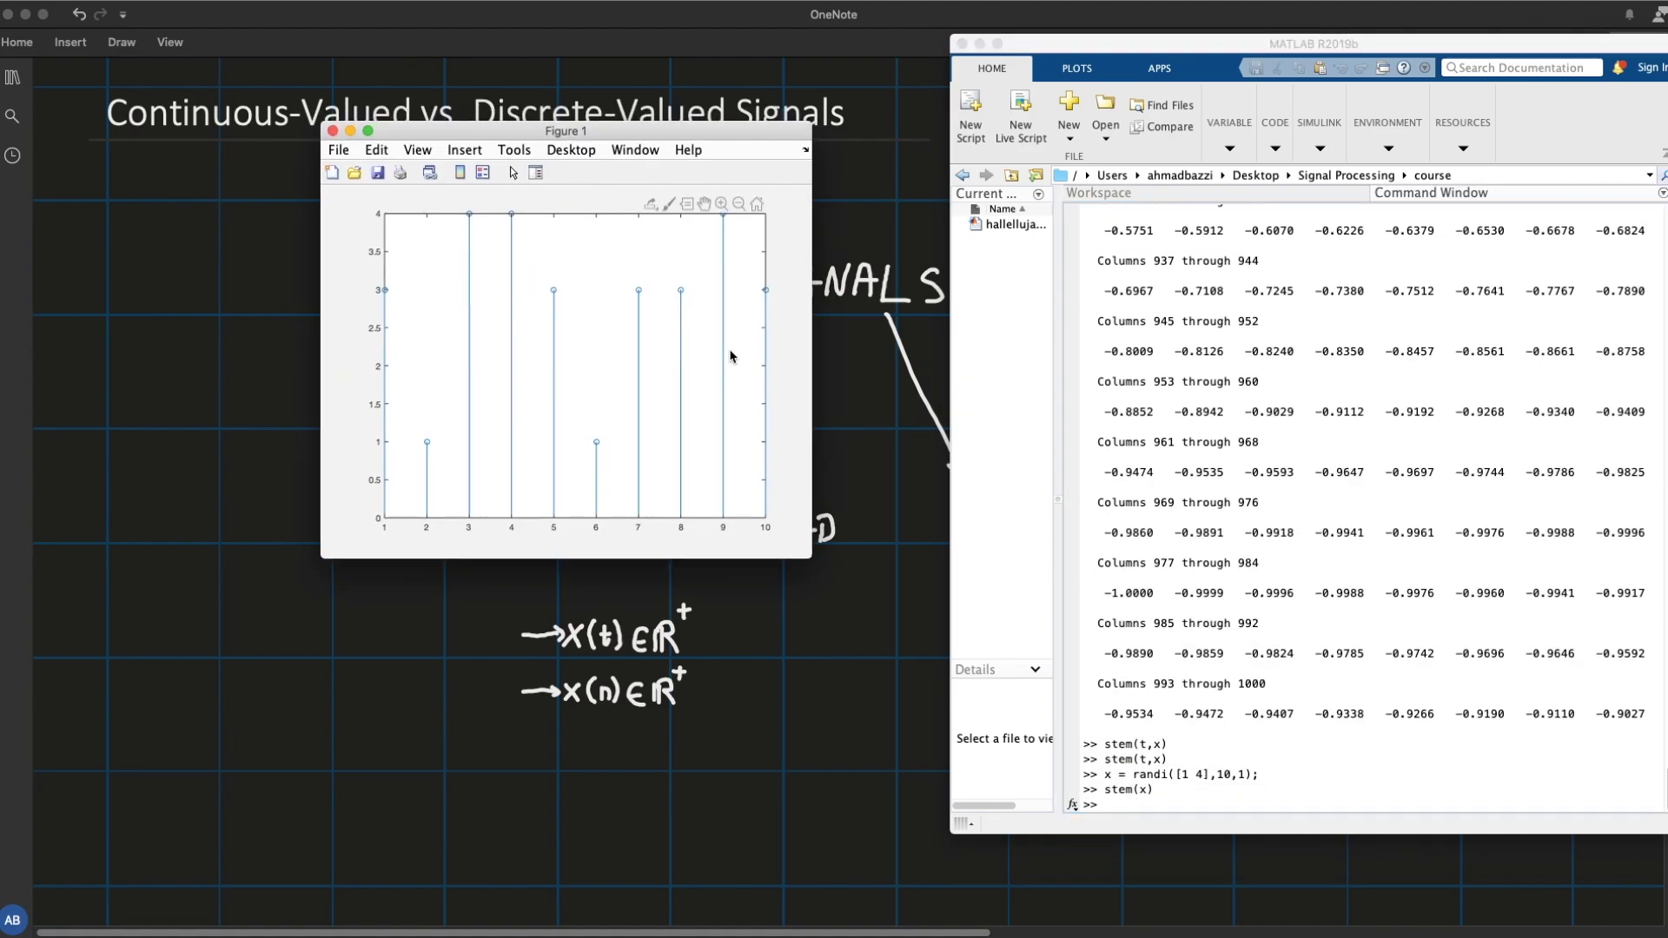
pyautogui.moveTo(662, 132); pyautogui.dragTo(638, 226)
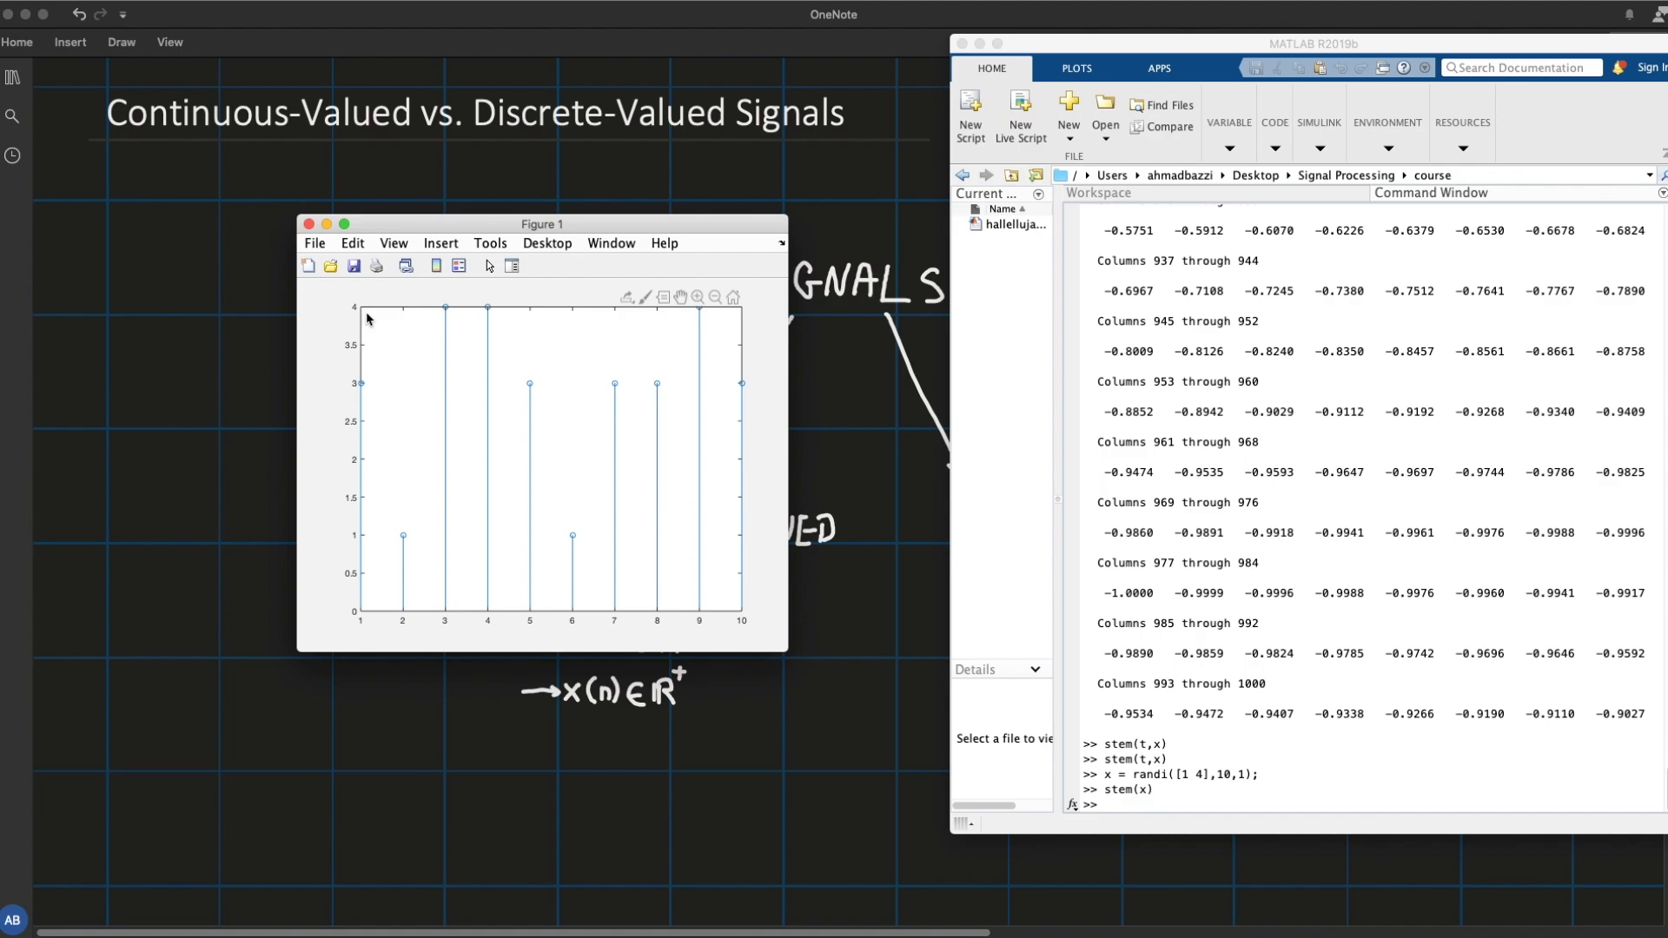
pyautogui.click(821, 470)
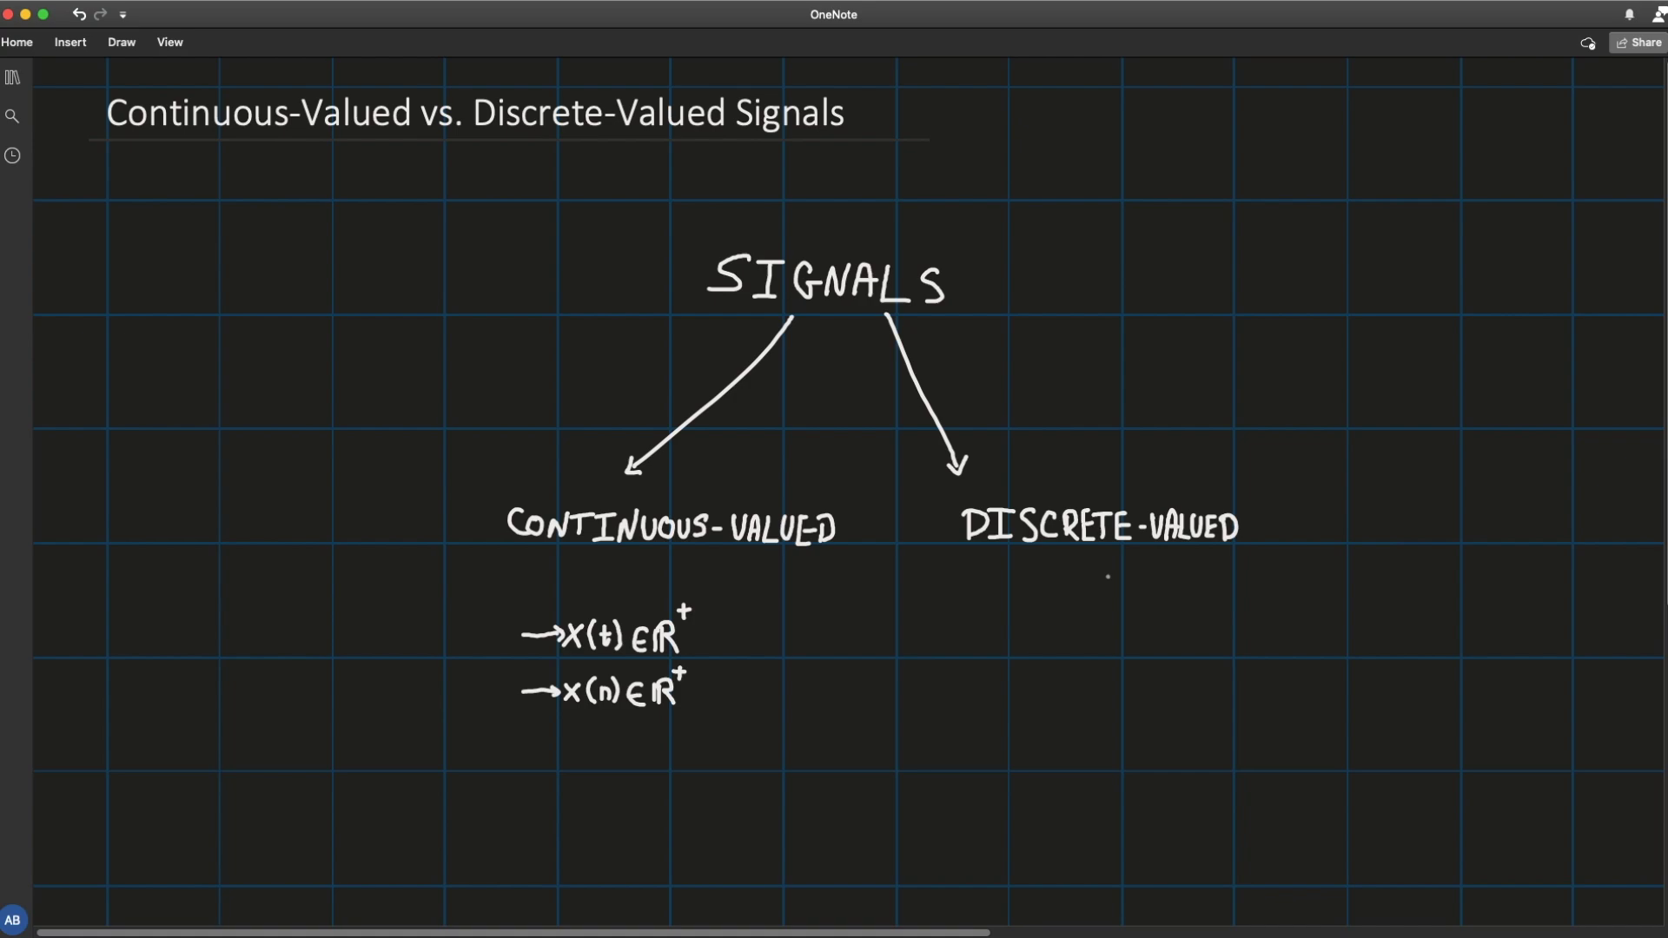
# Ink x(t) ∈ C and x(n) ∈ C under DISCRETE-VALUED, undoing a stray dot.
pyautogui.moveTo(1011, 625); pyautogui.dragTo(1030, 645)
pyautogui.moveTo(1030, 625)
pyautogui.mouseDown()
pyautogui.moveTo(1010, 645)
pyautogui.moveTo(1062, 647)
pyautogui.mouseUp()
pyautogui.press('super+z')
pyautogui.moveTo(1012, 681)
pyautogui.mouseDown()
pyautogui.moveTo(1008, 700)
pyautogui.moveTo(1051, 699)
pyautogui.mouseUp()
pyautogui.moveTo(1054, 678)
pyautogui.mouseDown()
pyautogui.moveTo(1056, 700)
pyautogui.moveTo(1120, 701)
pyautogui.mouseUp()
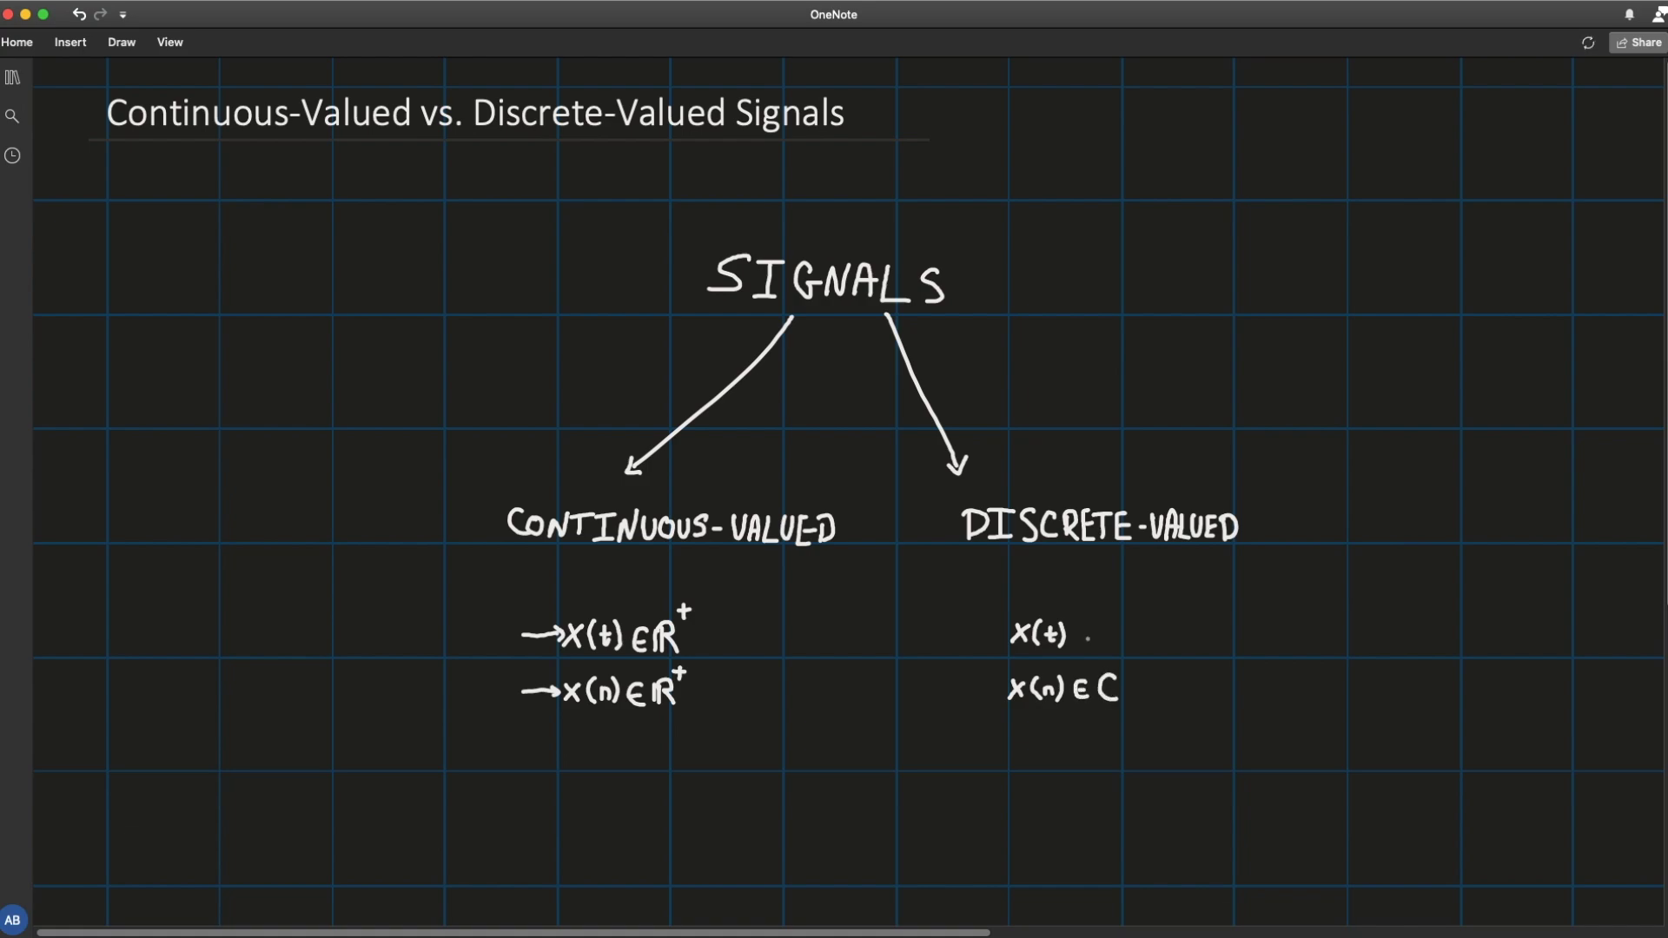
pyautogui.moveTo(1084, 629); pyautogui.dragTo(1112, 648)
# Bring MATLAB's integer stem plot forward briefly, then return to OneNote.
pyautogui.press('super+Tab')
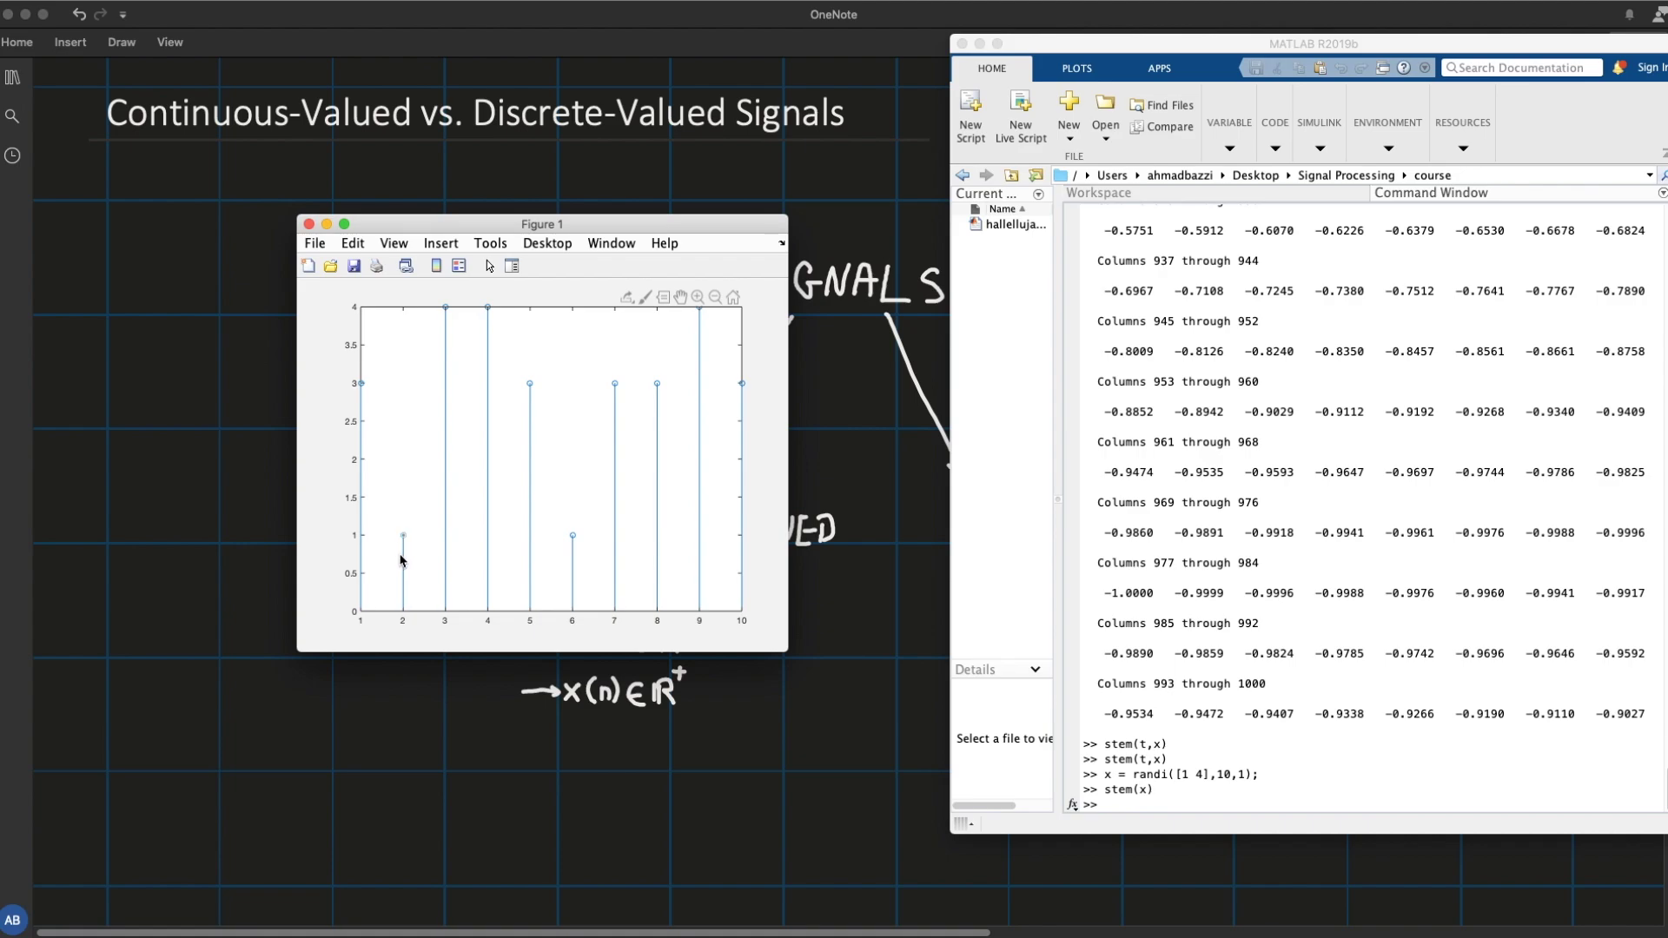
pyautogui.moveTo(364, 391)
pyautogui.press('super+Tab')
# Build y = kron(x,ones(10,1)) so each random integer is held for ten samples.
pyautogui.click(846, 582)
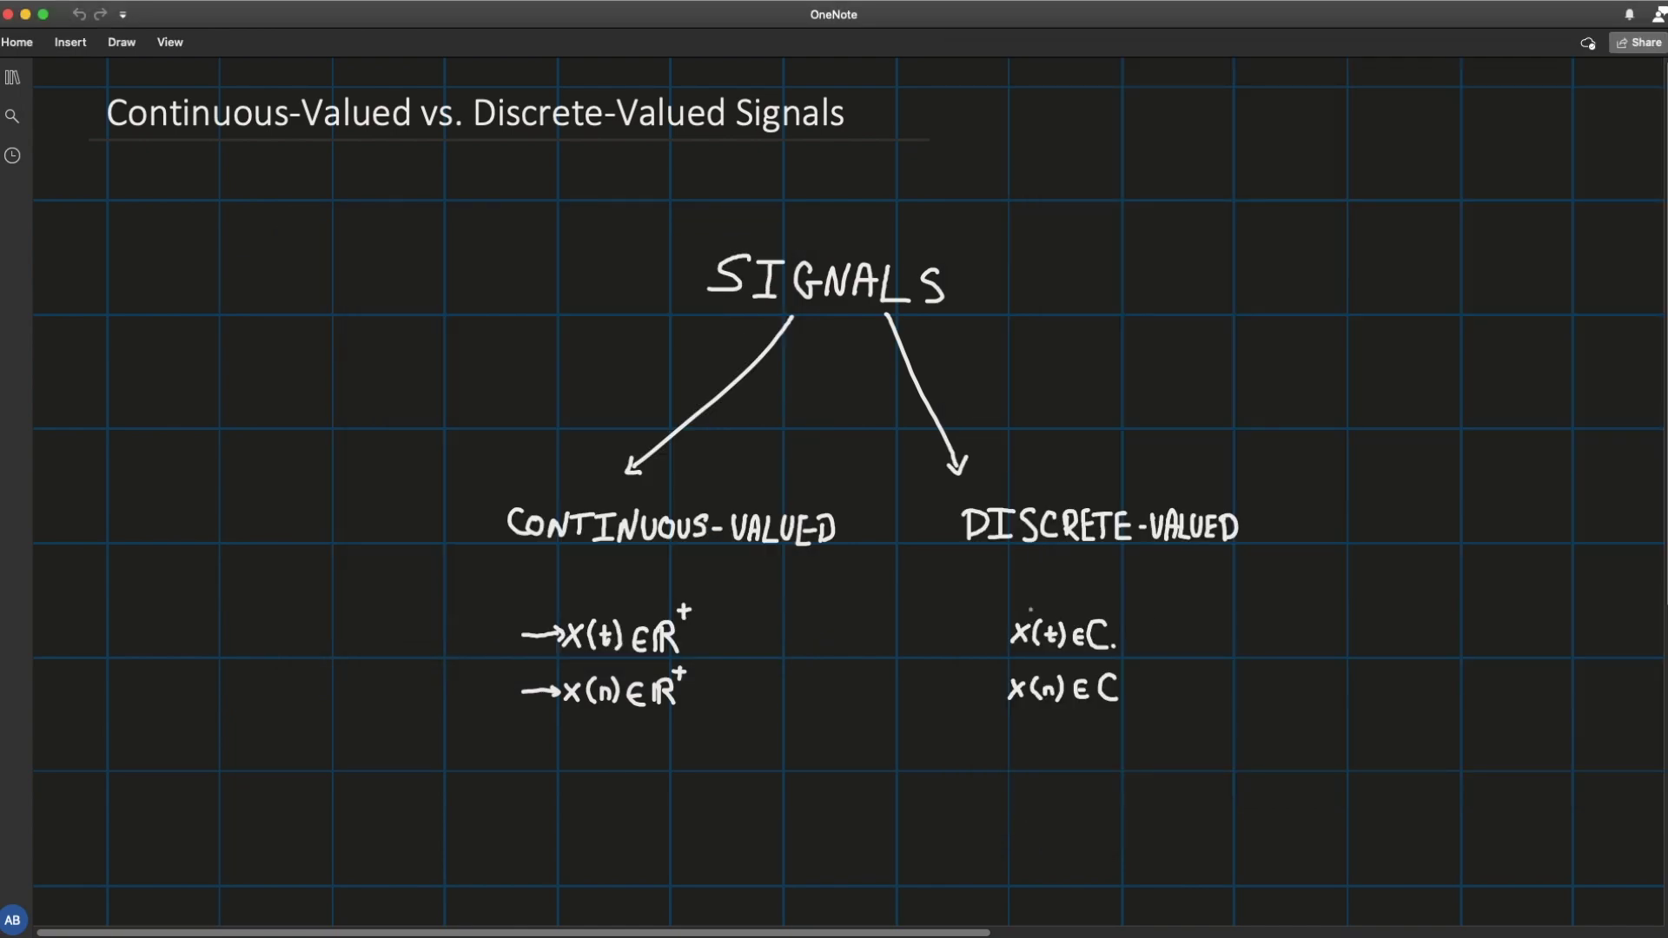
pyautogui.press('super+Tab')
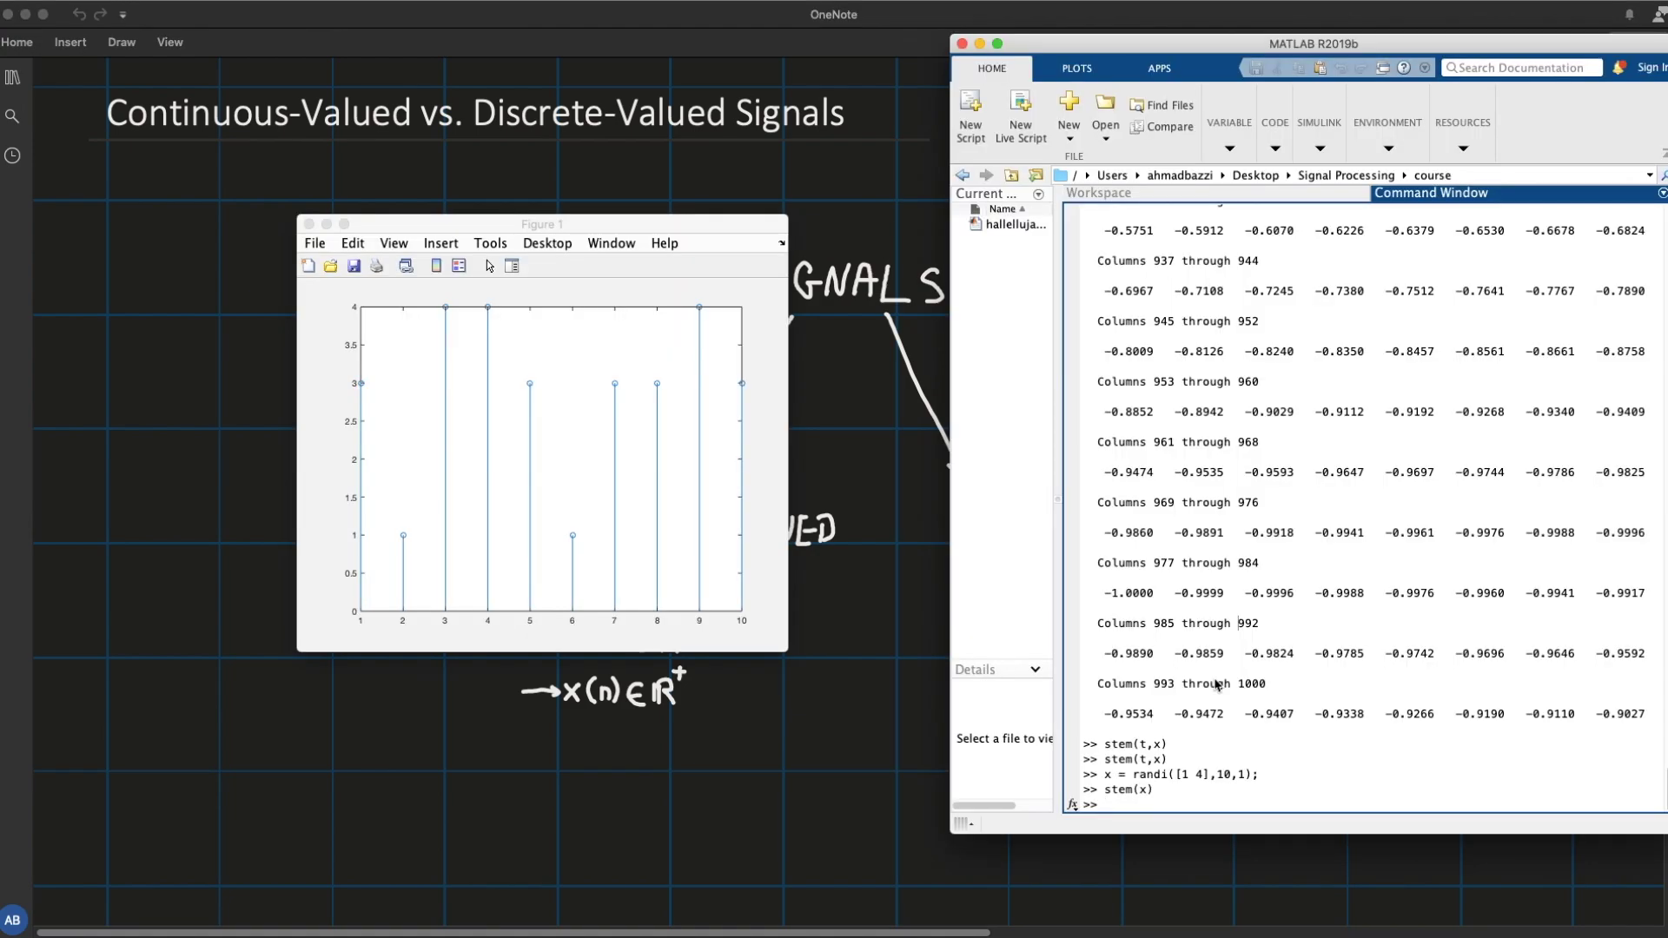
pyautogui.write('y = repmat(')
pyautogui.press('BackSpace')
pyautogui.press('BackSpace')
pyautogui.press('BackSpace')
pyautogui.press('BackSpace')
pyautogui.press('BackSpace')
pyautogui.press('BackSpace')
pyautogui.press('BackSpace')
pyautogui.press('BackSpace')
pyautogui.write('kro')
pyautogui.write('n(ones(')
pyautogui.write('3,1)')
pyautogui.write(',')
pyautogui.write(',1),x);')
pyautogui.press('Return')
# Plot y as a staircase and set the y-axis limits to 0–5.
pyautogui.write('plot(')
pyautogui.press('BackSpace')
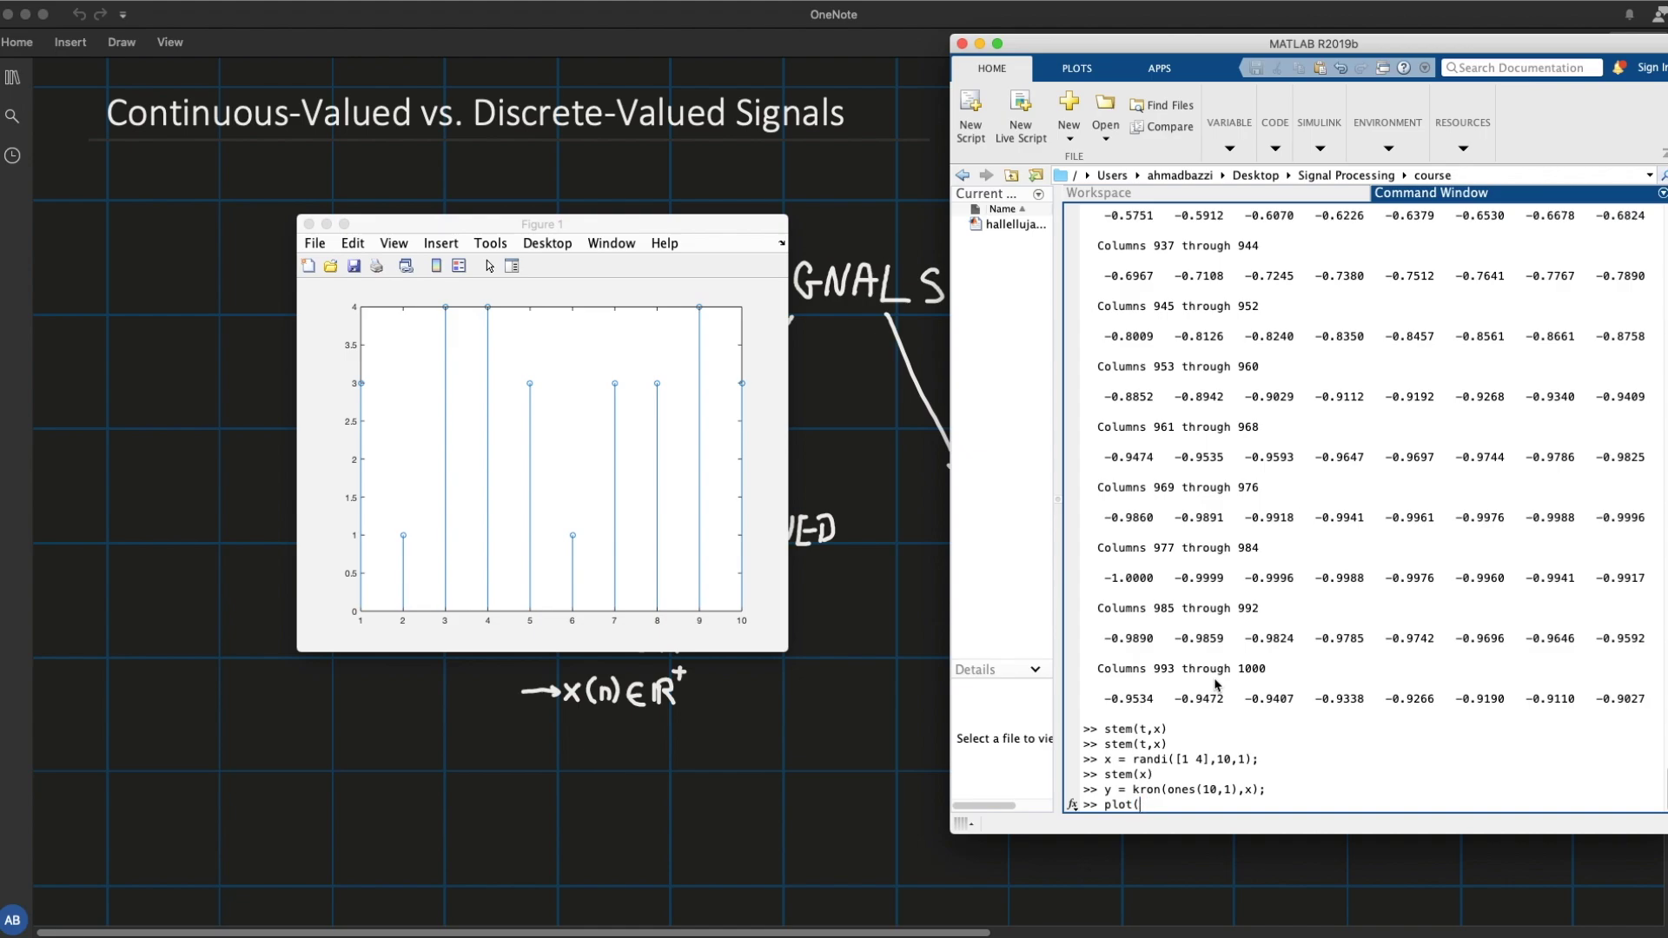
pyautogui.write(')')
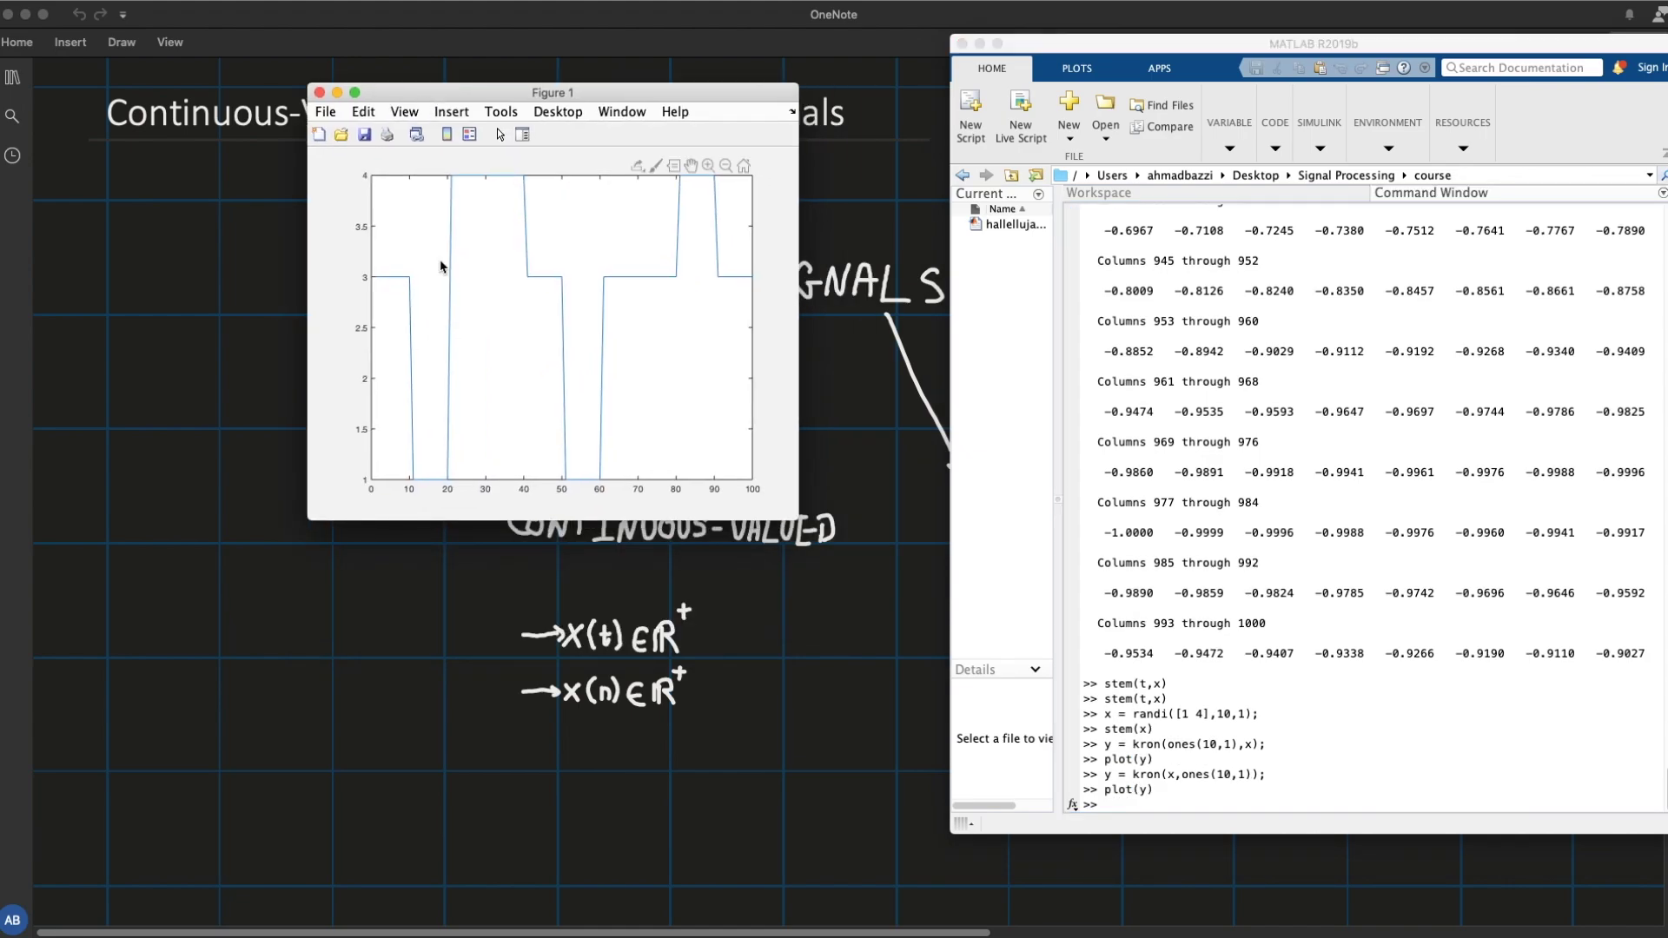
pyautogui.click(1256, 669)
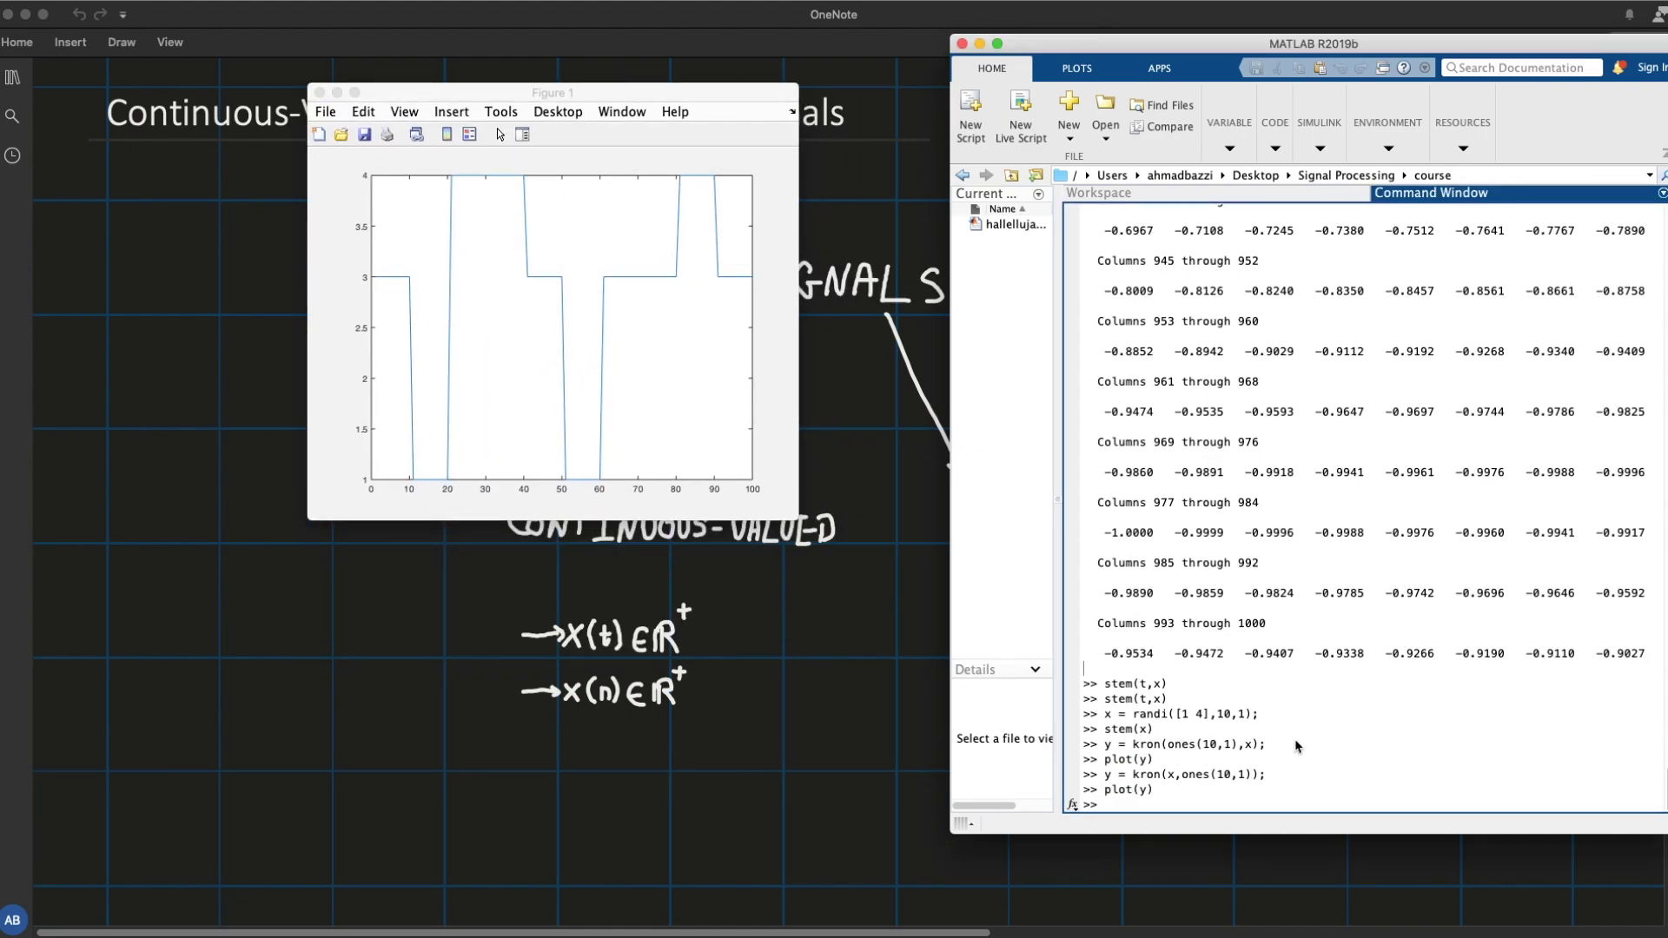
pyautogui.write('ylim([0 5])')
pyautogui.press('Return')
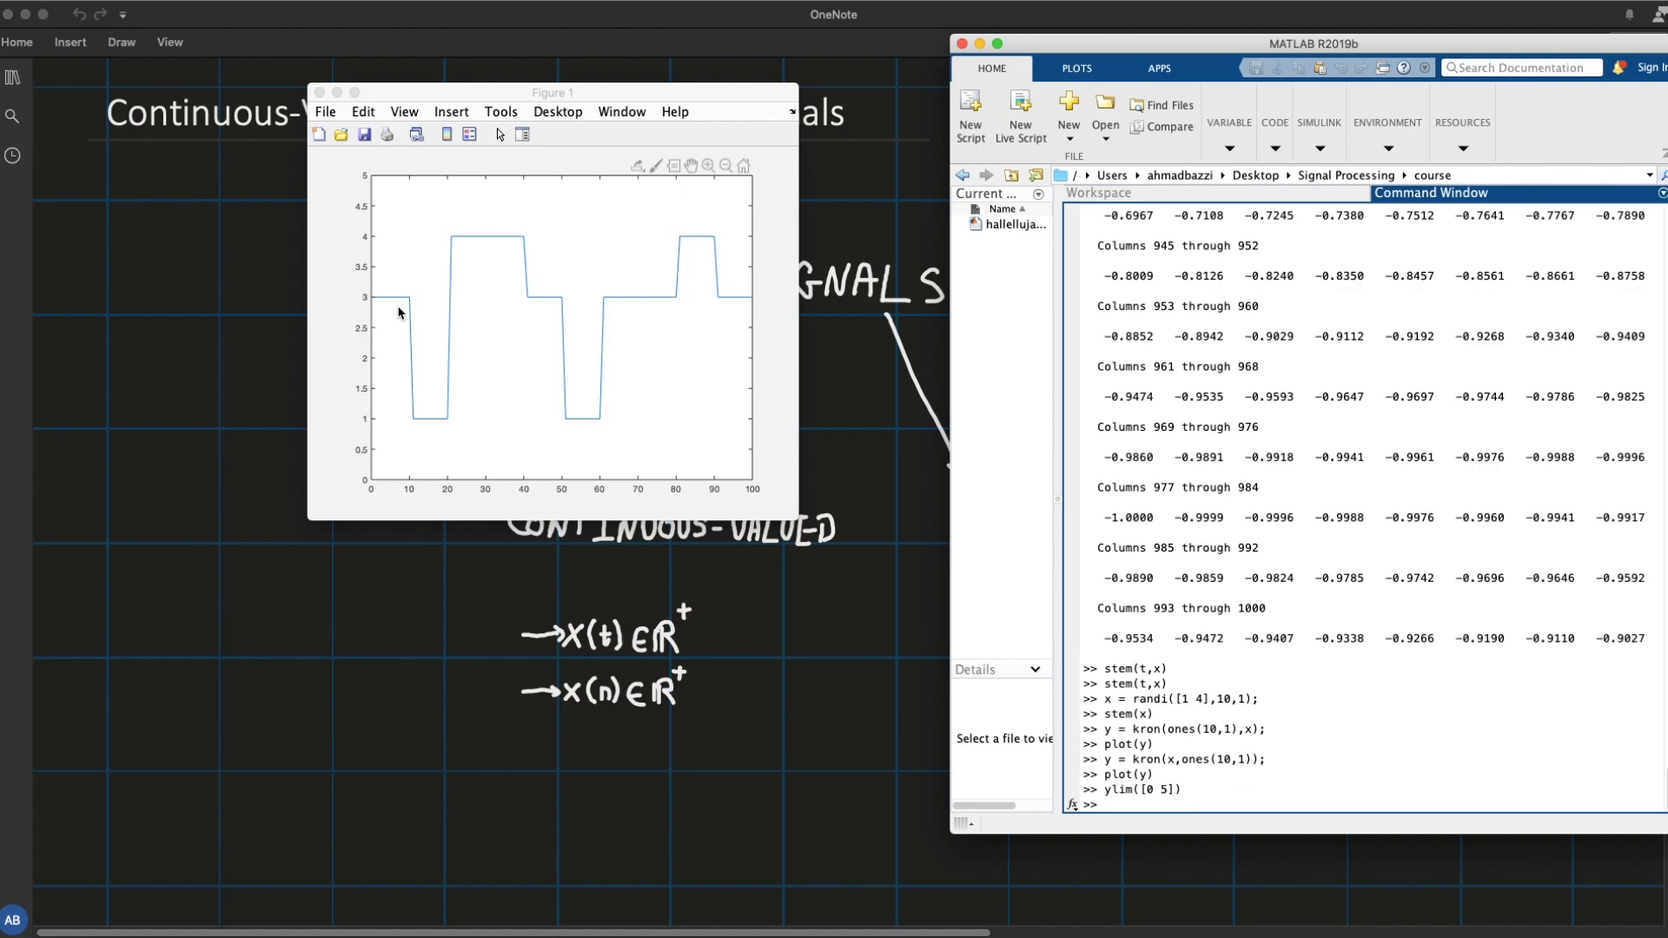
# Move Figure 1 to the top-left and open a new empty figure.
pyautogui.moveTo(551, 95); pyautogui.dragTo(273, 21)
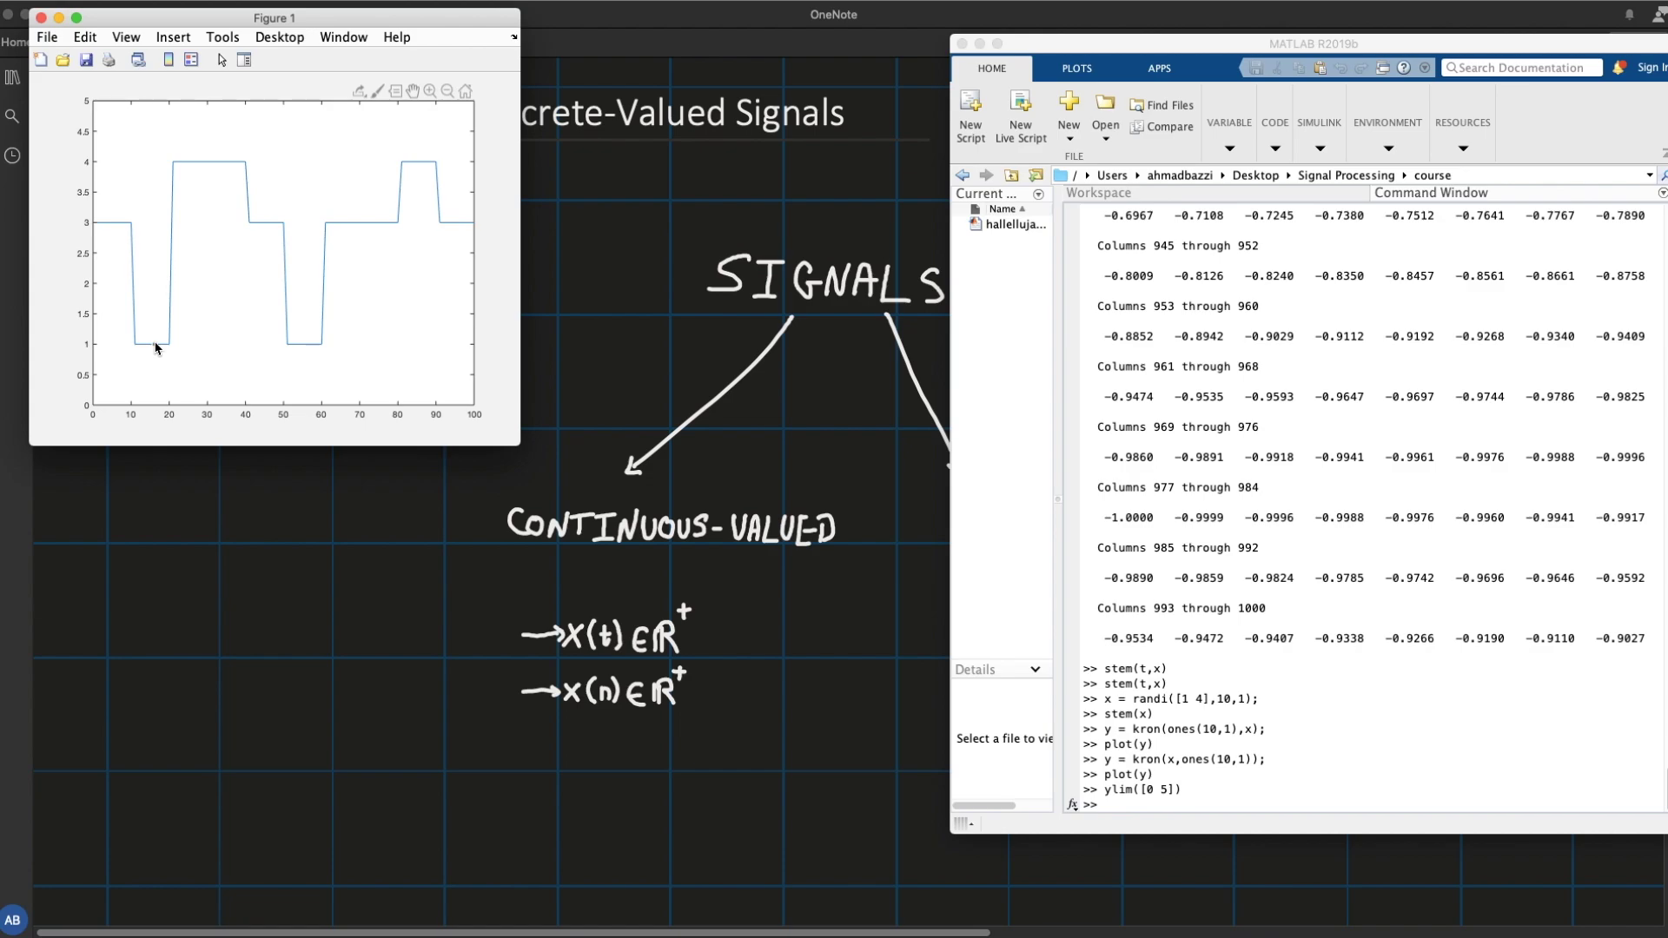
pyautogui.moveTo(157, 347)
pyautogui.click(1294, 758)
pyautogui.write('figure')
pyautogui.press('Return')
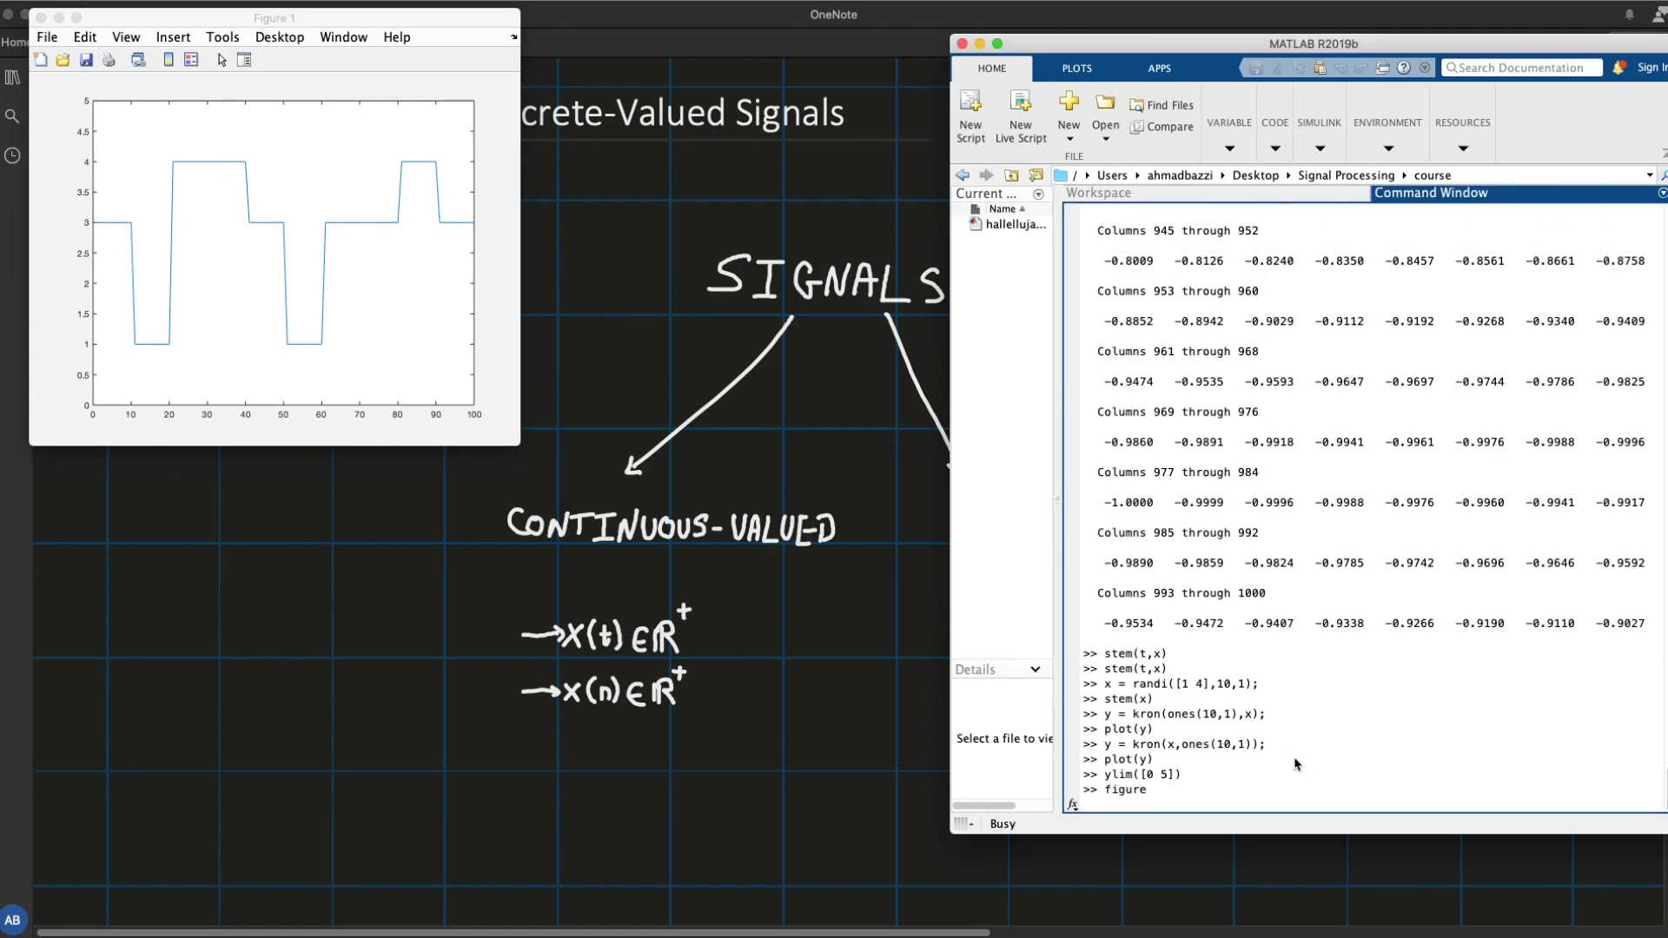